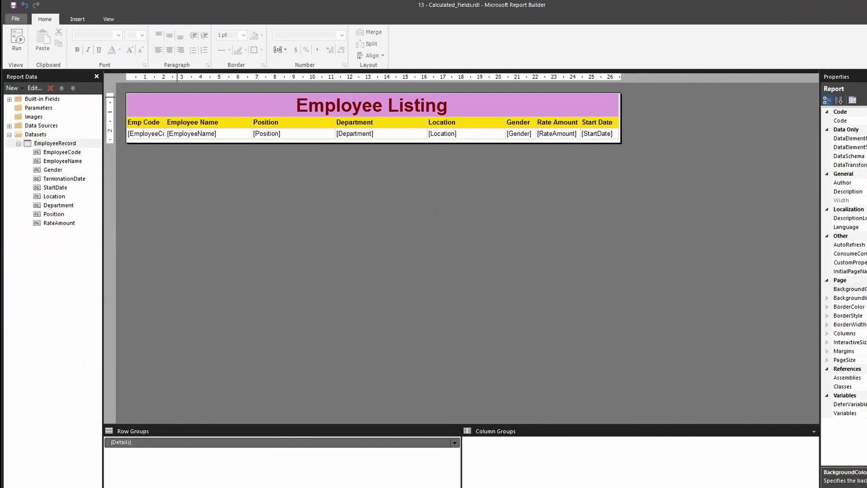
Insert a column right of Rate Amount with the header 'Annual Salary'.
double_click(565, 126)
click(524, 219)
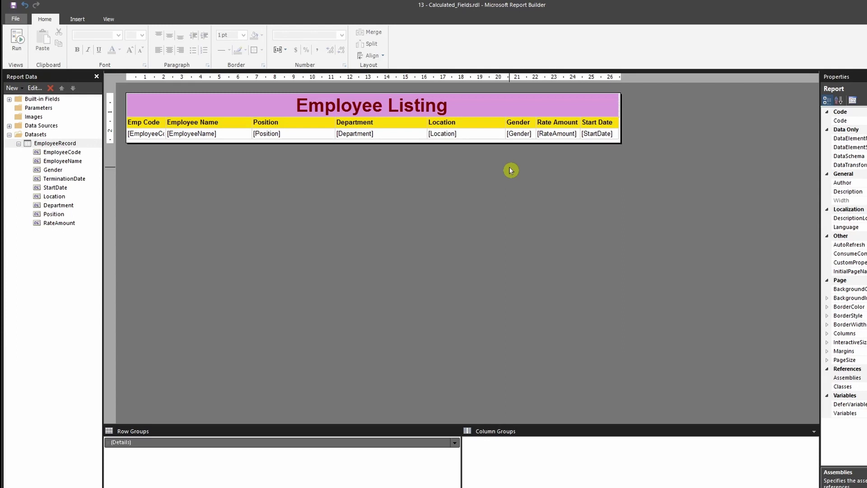
click(563, 136)
right_click(563, 137)
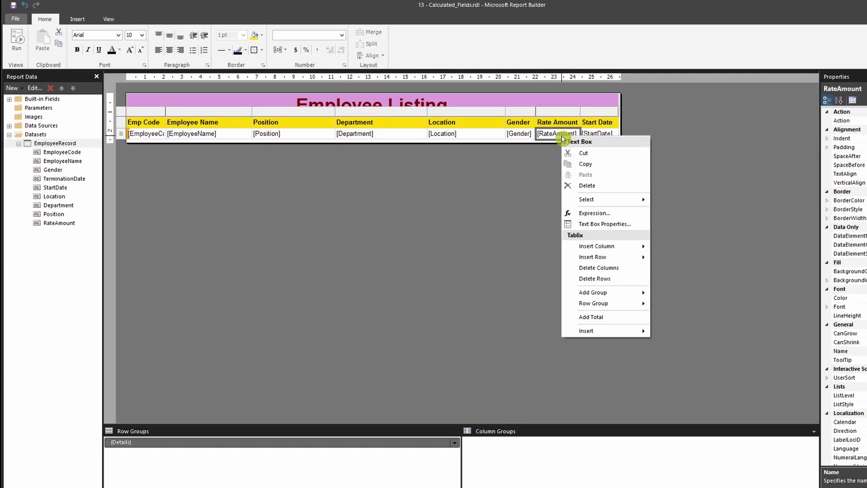
click(677, 257)
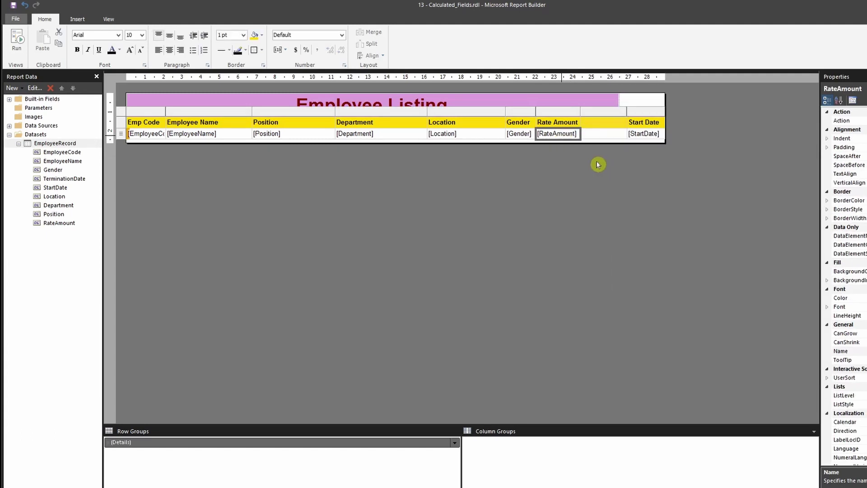
click(601, 123)
text(Annual Salary)
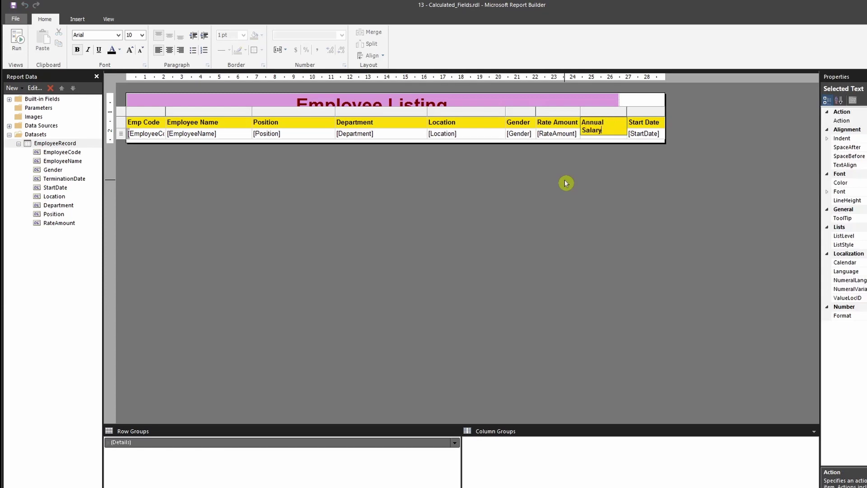
Set the new detail cell's expression to =Fields!RateAmount.Value *2080.
right_click(613, 134)
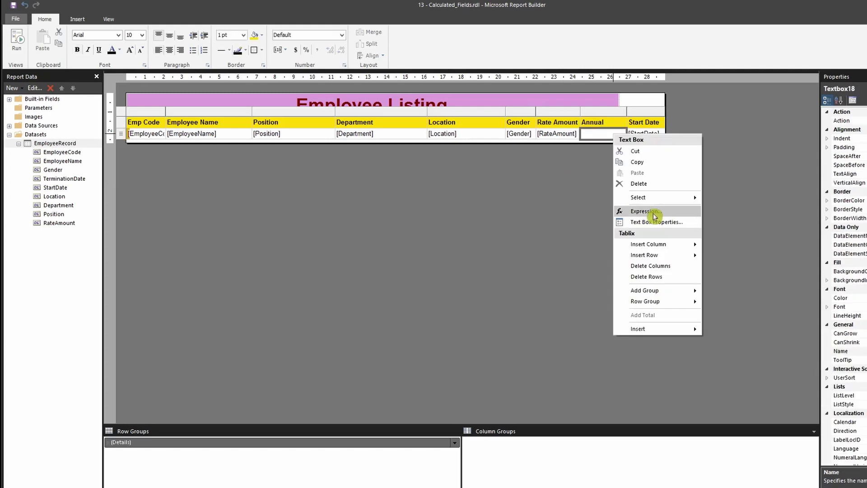
click(655, 214)
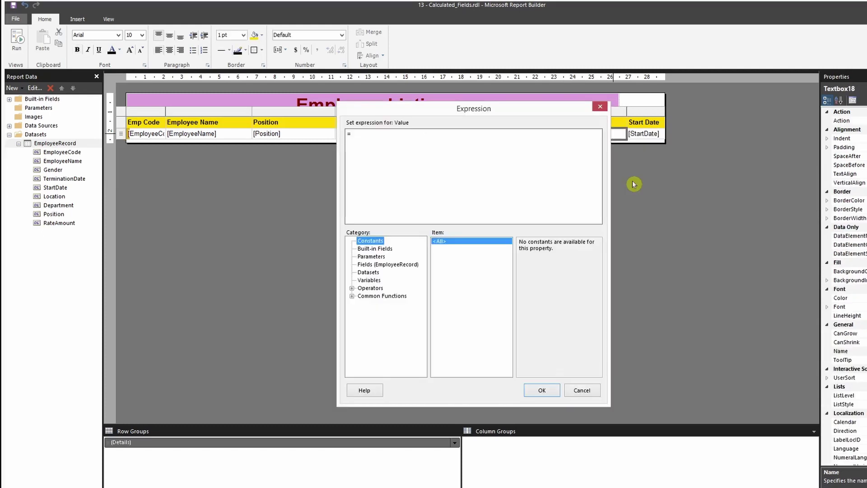
click(381, 249)
click(380, 265)
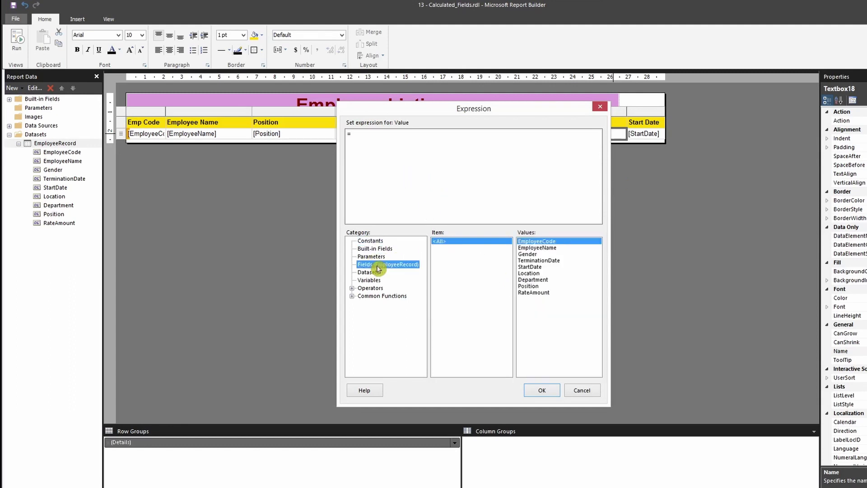
double_click(535, 293)
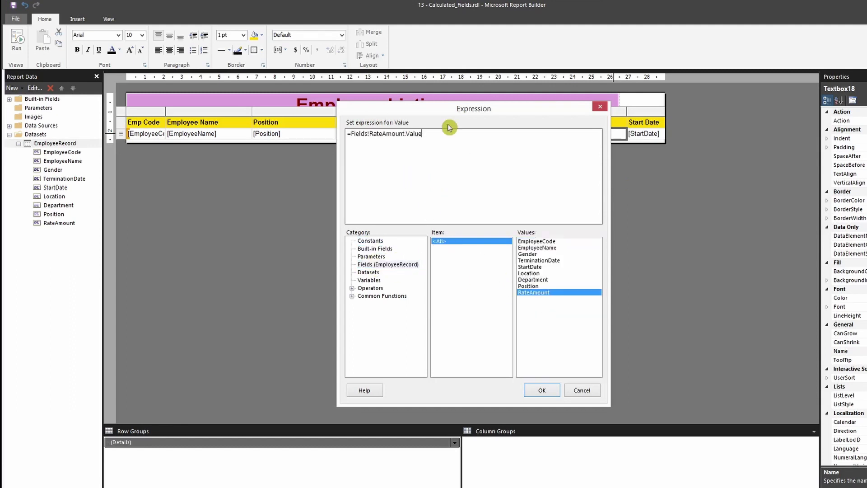
text(*2080)
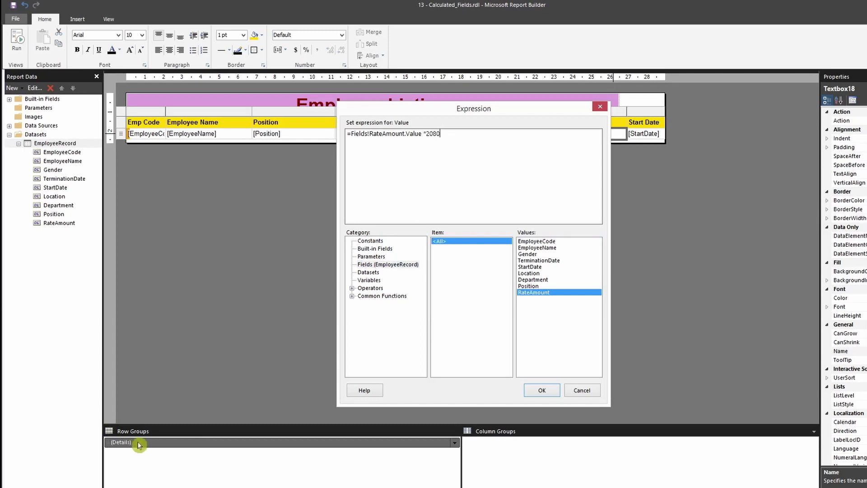
Check in the Calculator that 40 × 52 equals 2080.
mouse_move(257, 487)
click(254, 460)
drag(281, 118, 248, 139)
text(40*)
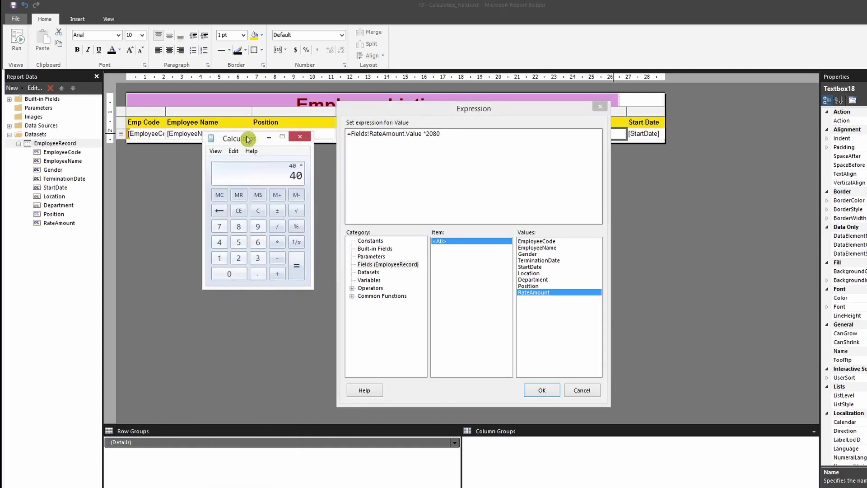
text(52)
key(Return)
click(268, 137)
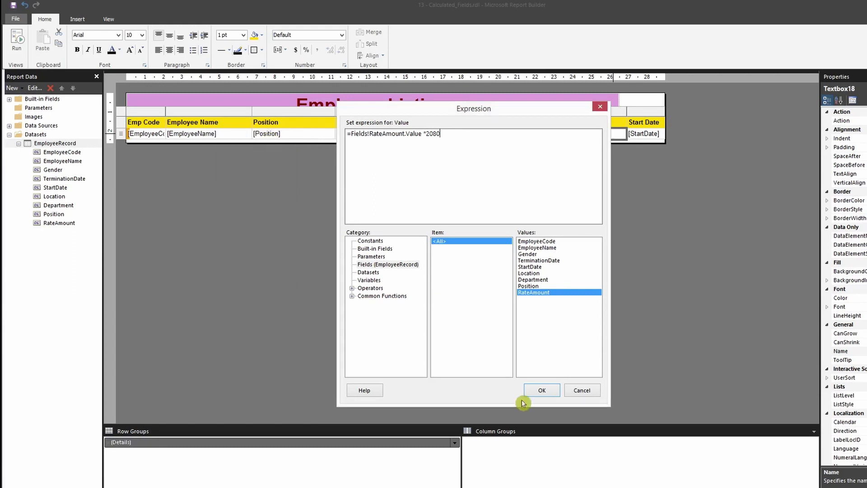
click(542, 390)
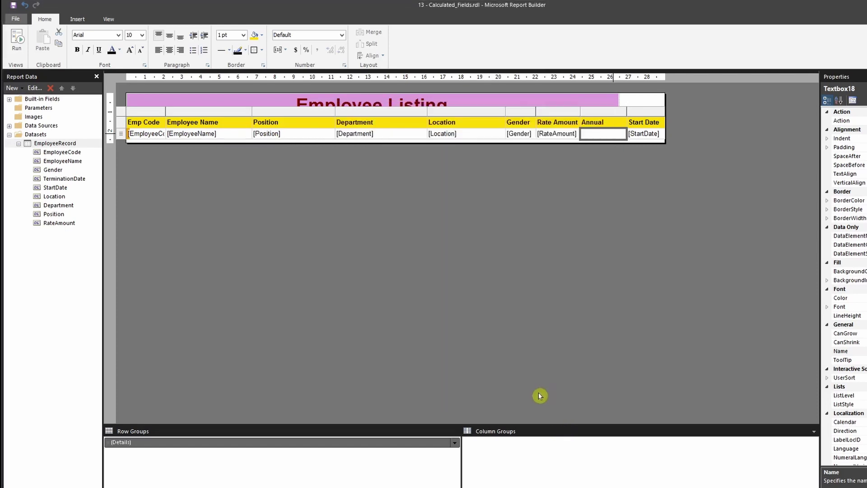
click(18, 42)
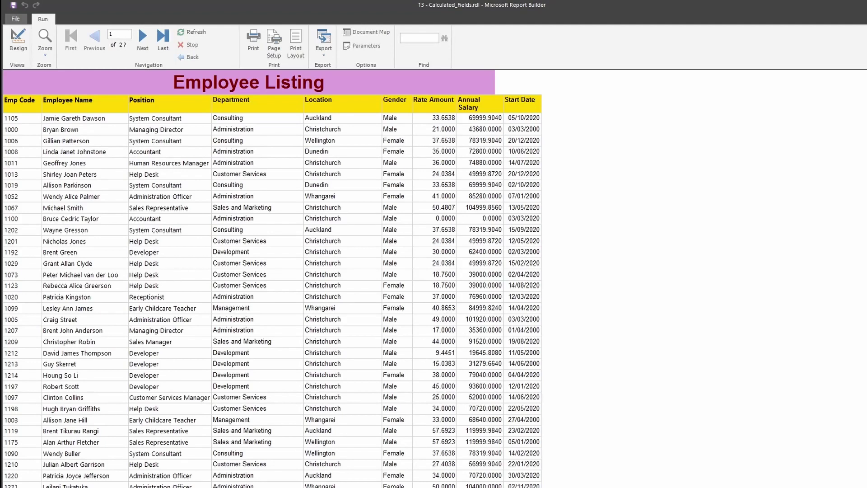
click(18, 40)
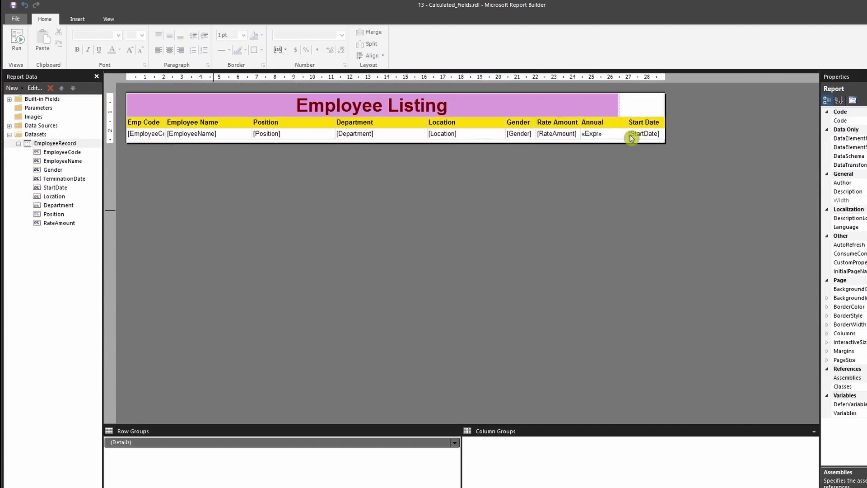
click(613, 136)
Format the «Expr» salary cell as Number with a 1000 separator, then preview the report.
right_click(613, 137)
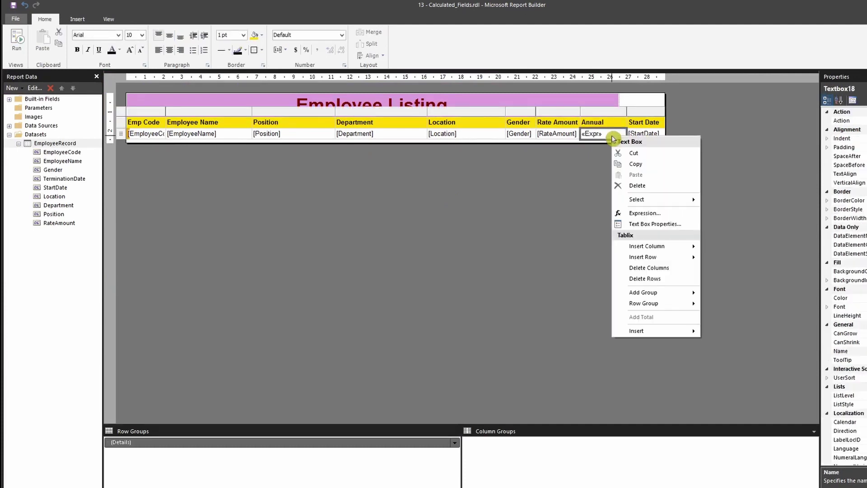
click(666, 224)
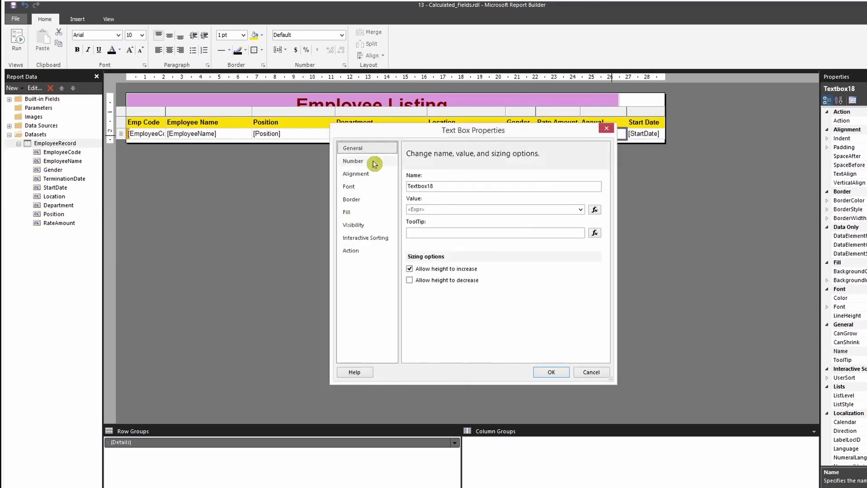
click(372, 162)
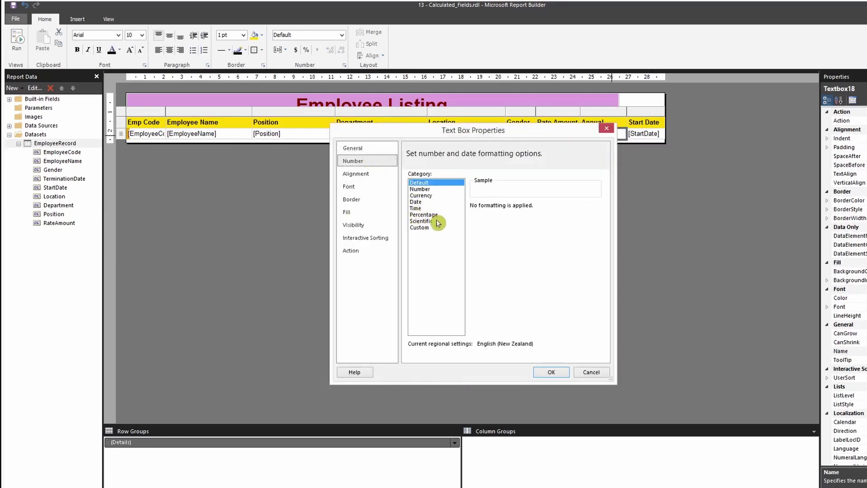
click(433, 190)
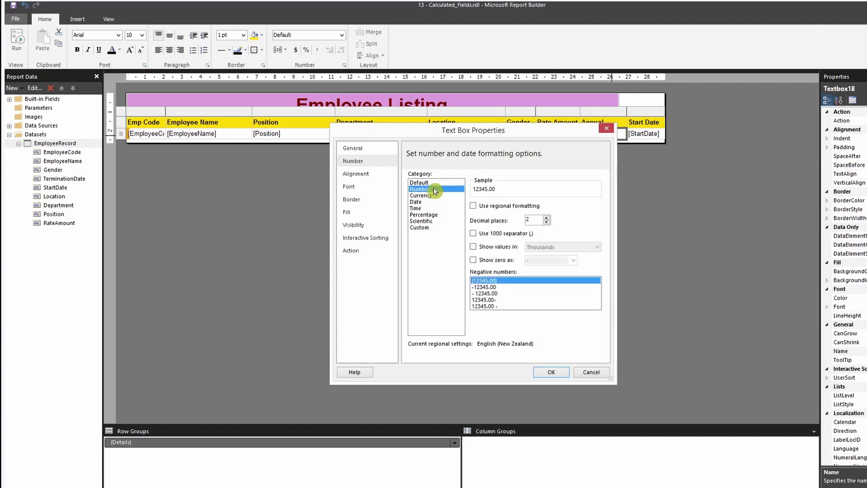
click(531, 234)
click(548, 374)
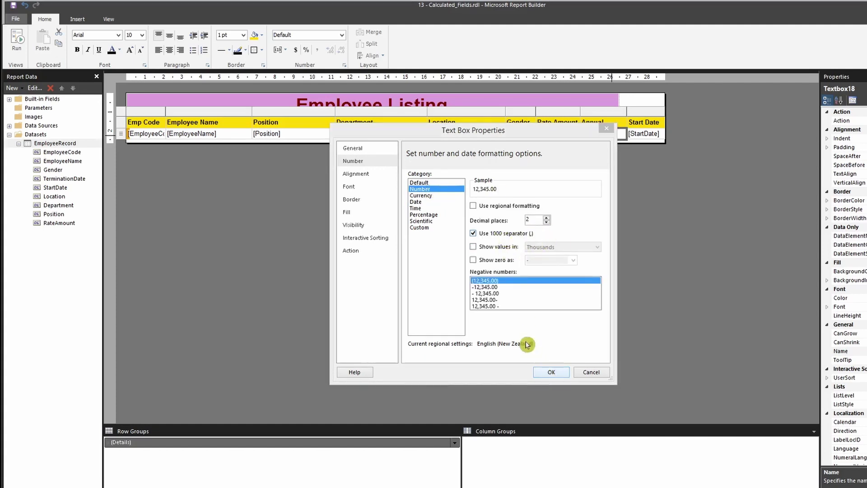
click(20, 40)
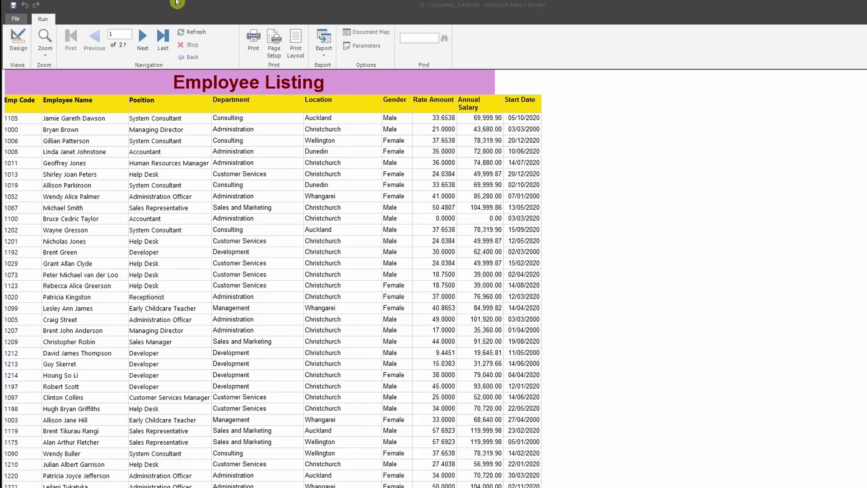
Switch the report from preview back to design view.
click(18, 40)
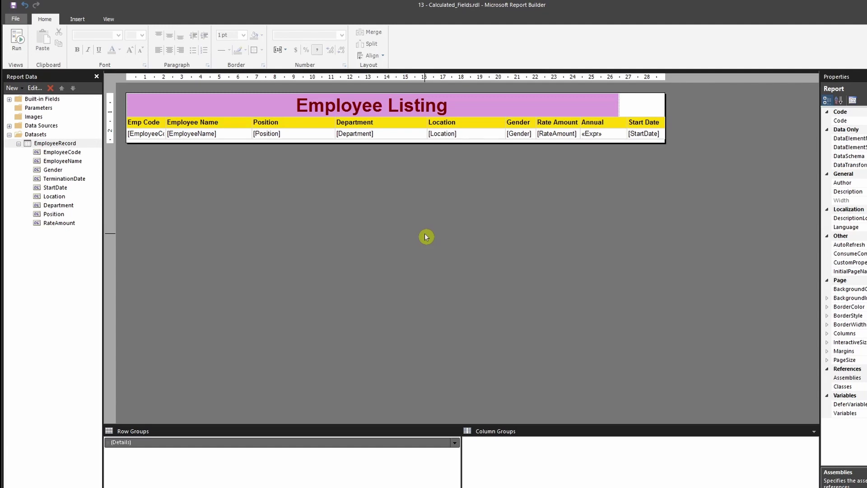
Add a new field named Annual_Salary in the EmployeeRecord dataset properties.
click(51, 144)
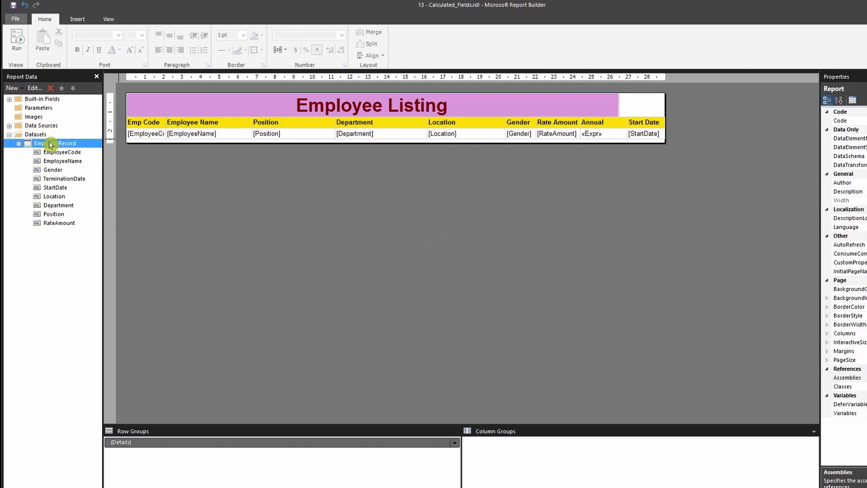
right_click(51, 145)
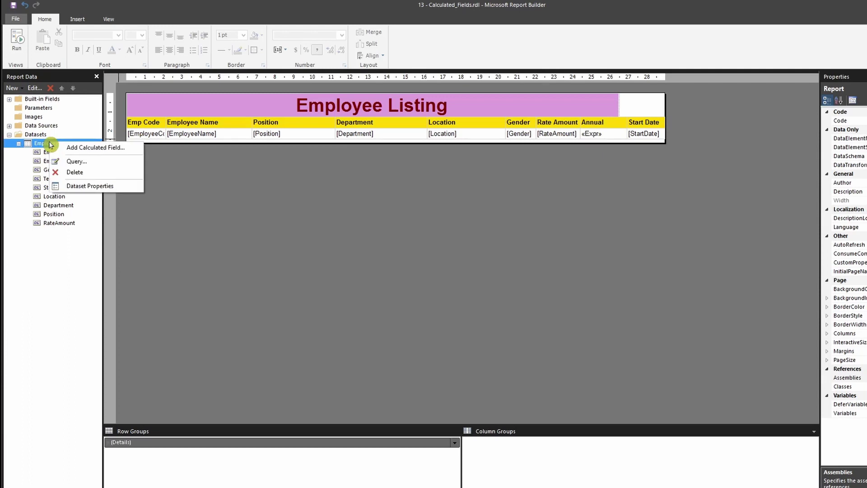
click(116, 149)
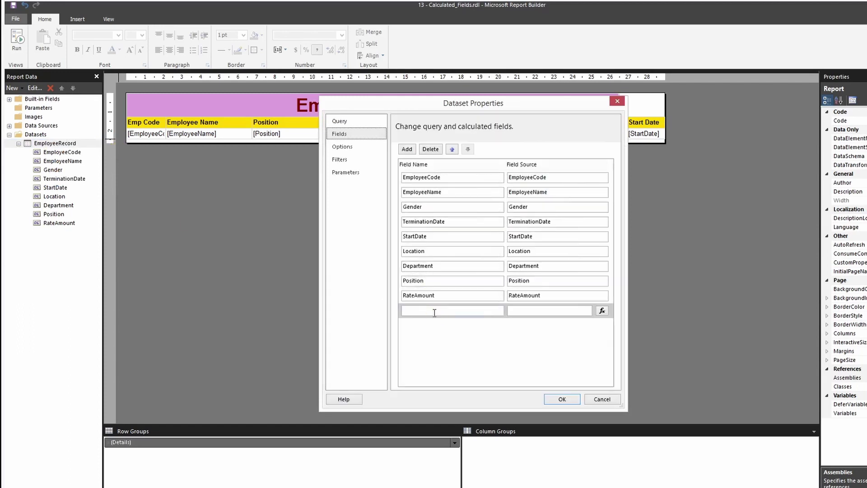
click(435, 313)
text(Annual_Salary)
key(BackSpace)
text(y)
key(Tab)
Define Annual_Salary as =Fields!RateAmount.Value * 2080 and save the dataset.
click(602, 311)
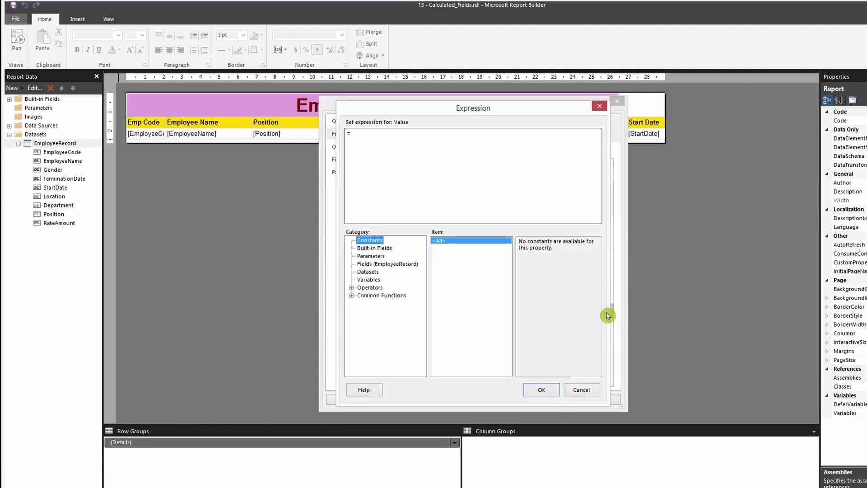
click(386, 263)
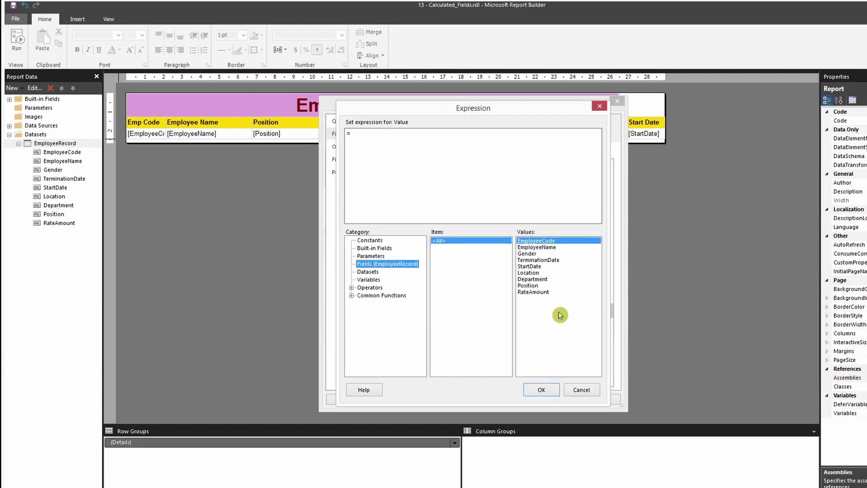
double_click(542, 293)
text(*)
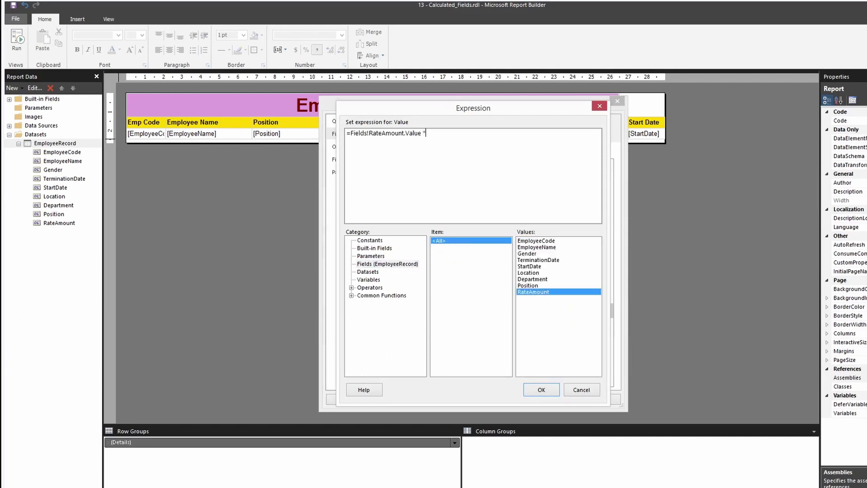
text( 2080)
click(534, 390)
click(561, 400)
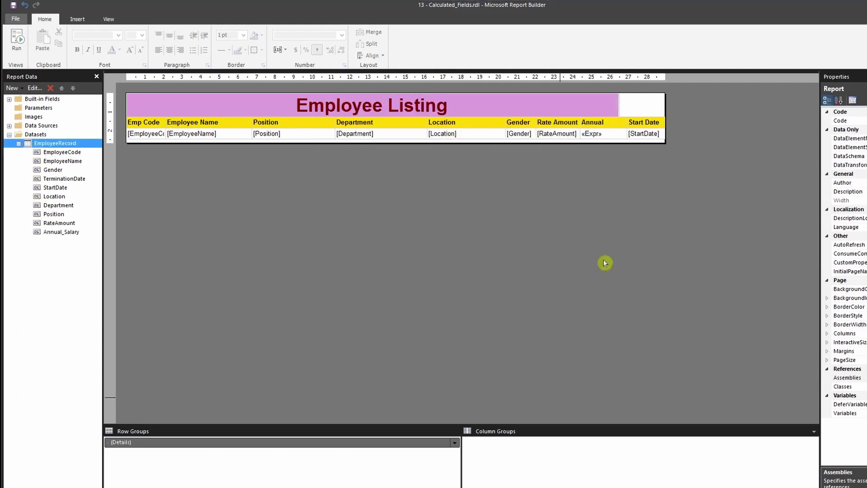
Add a column after Annual showing the Annual_Salary field and run the report.
click(63, 232)
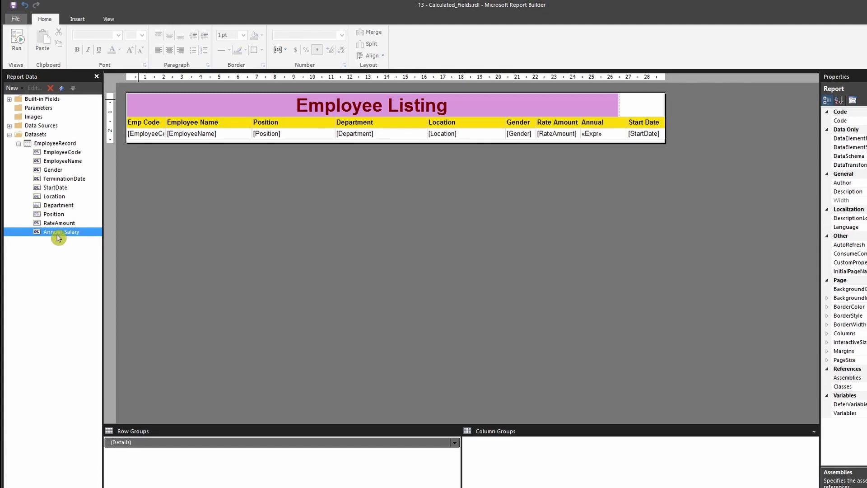
click(610, 121)
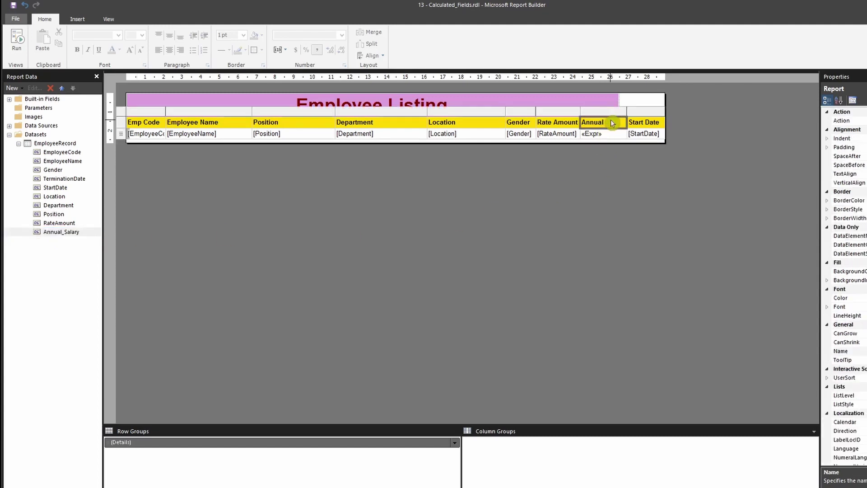
right_click(610, 121)
mouse_move(666, 119)
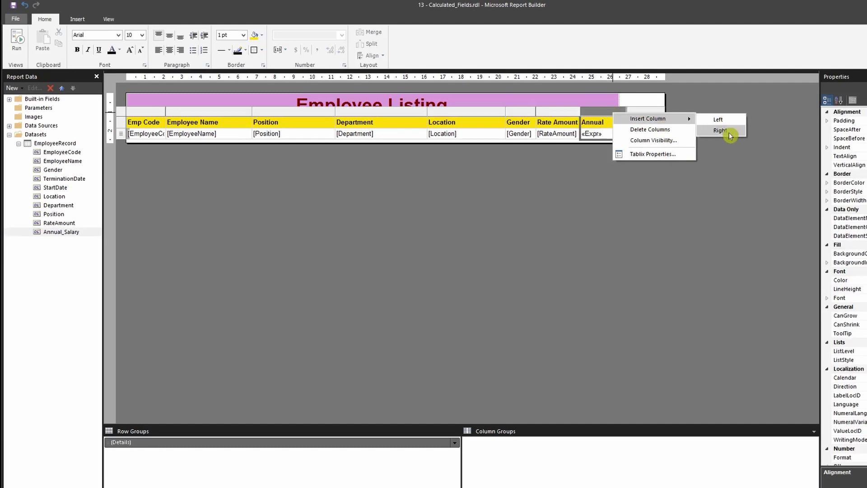
click(728, 134)
click(672, 133)
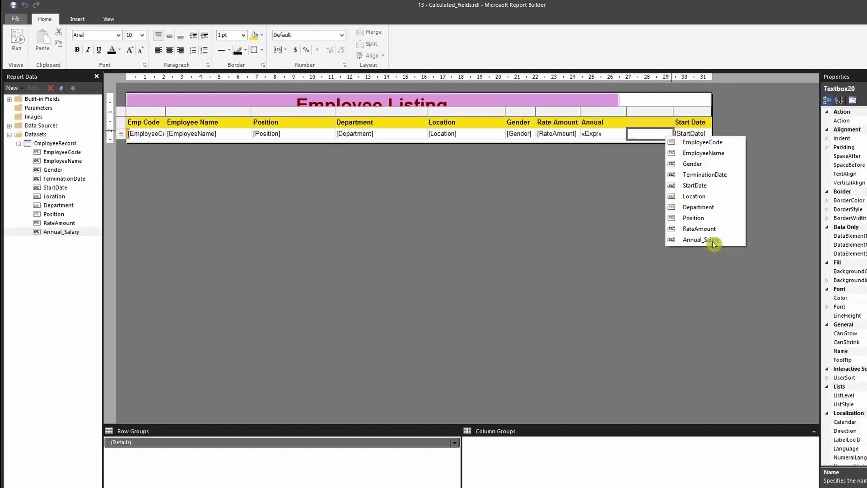
click(699, 239)
key(F5)
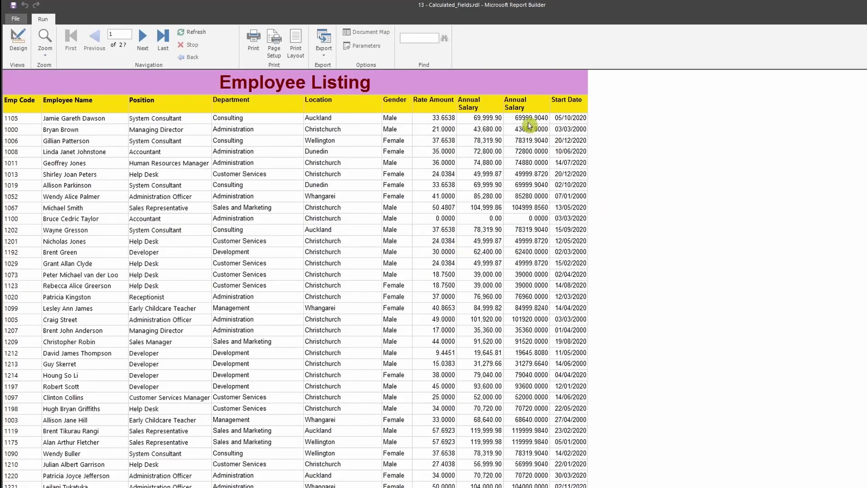
Return to design view and select the [Annual_Salary] detail cell.
click(19, 39)
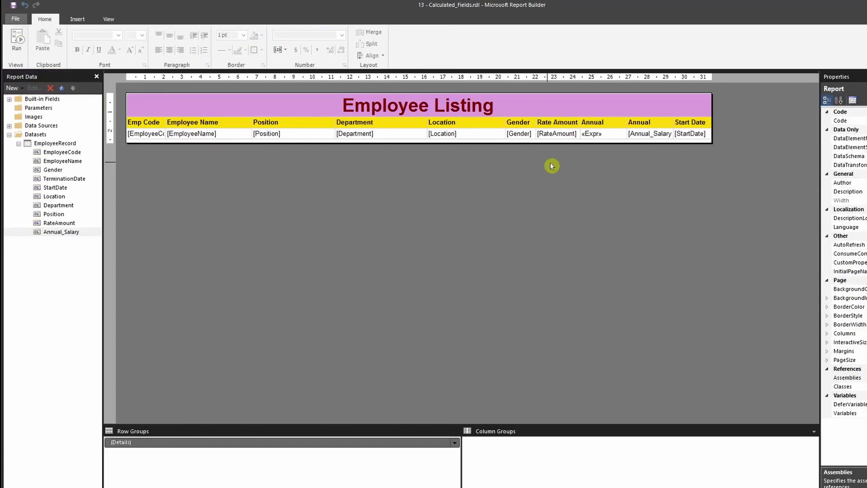
click(652, 141)
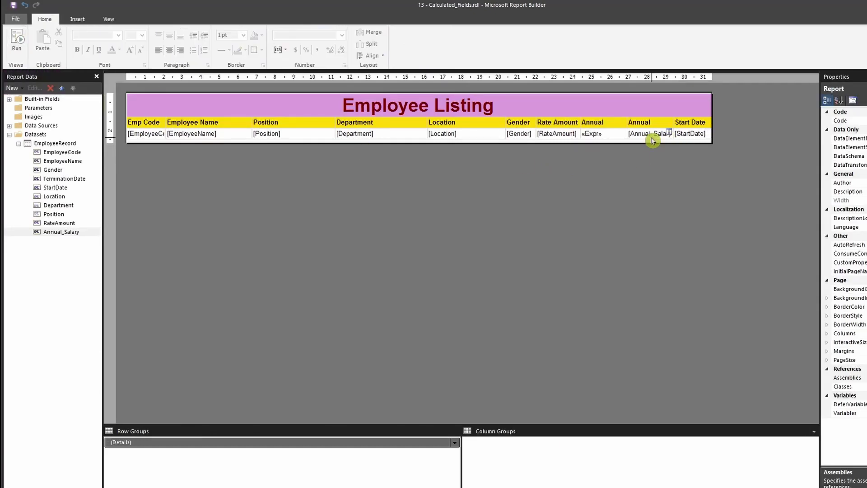
Add an A to Z sort on [Annual_Salary] in the Details group properties.
right_click(304, 442)
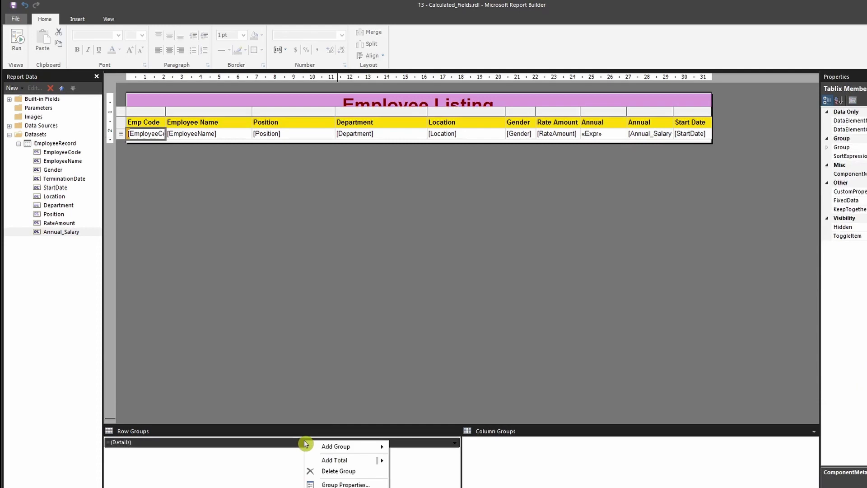
click(337, 484)
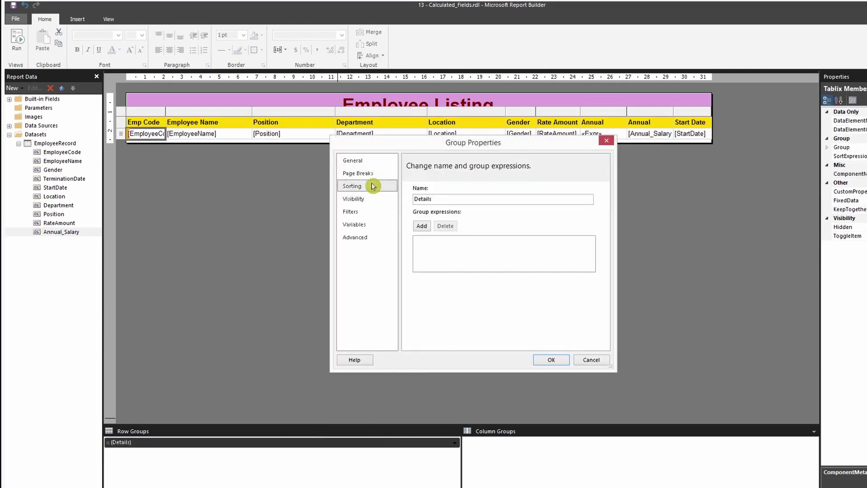
click(416, 188)
click(536, 217)
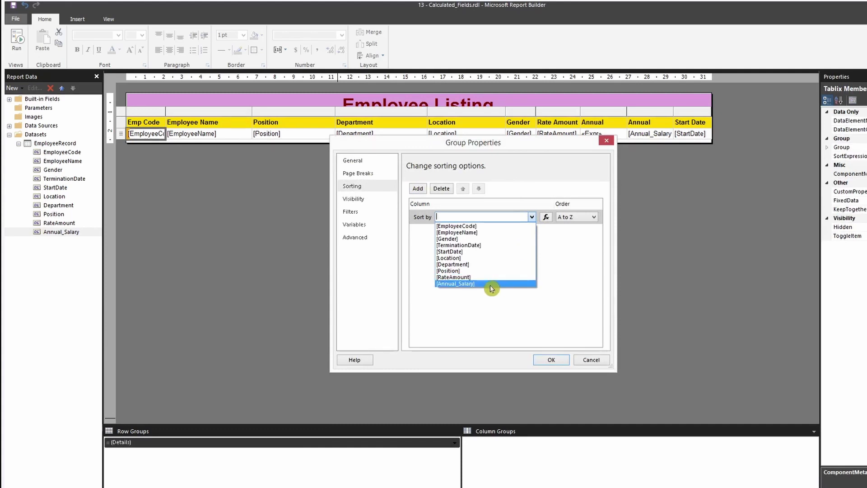
click(540, 140)
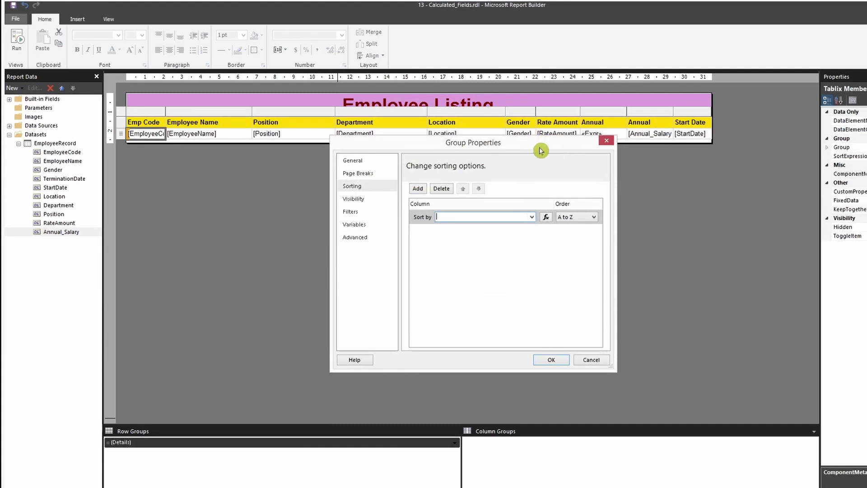
drag(540, 149, 541, 157)
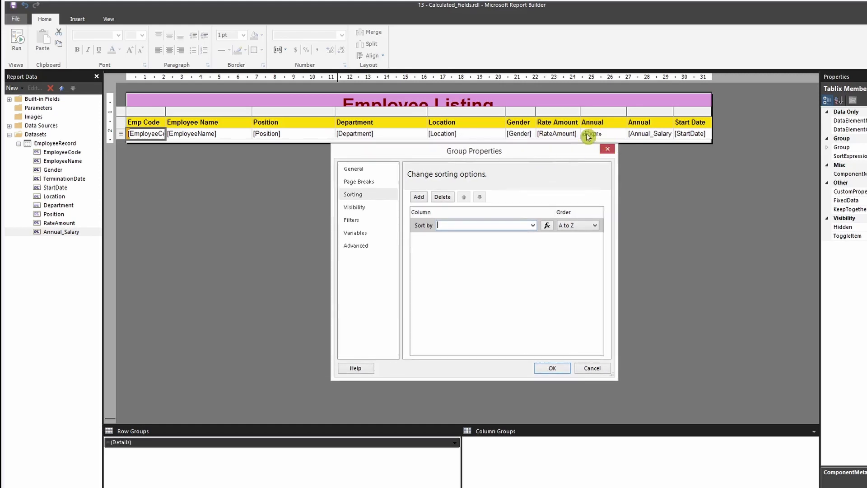
click(532, 226)
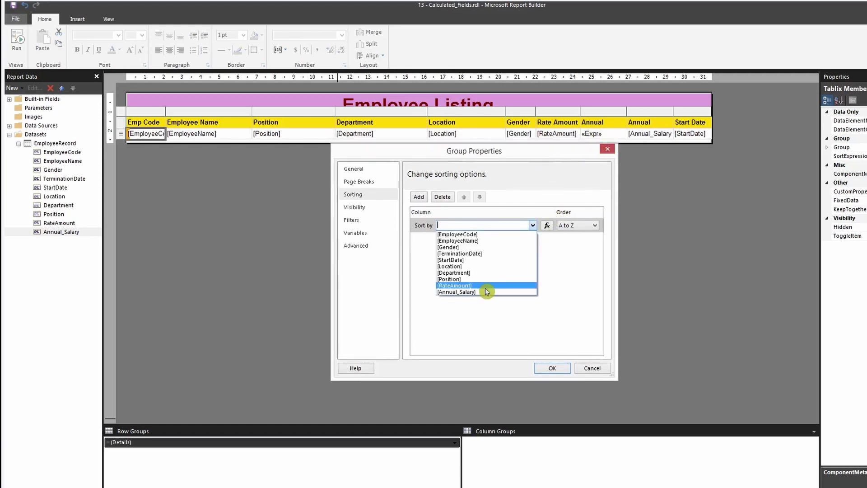
click(487, 292)
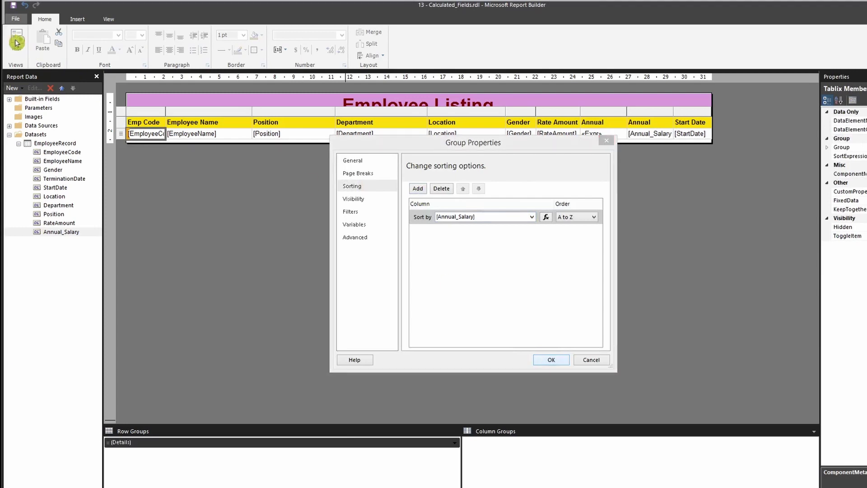
Run the report to see employees ordered by annual salary.
click(18, 45)
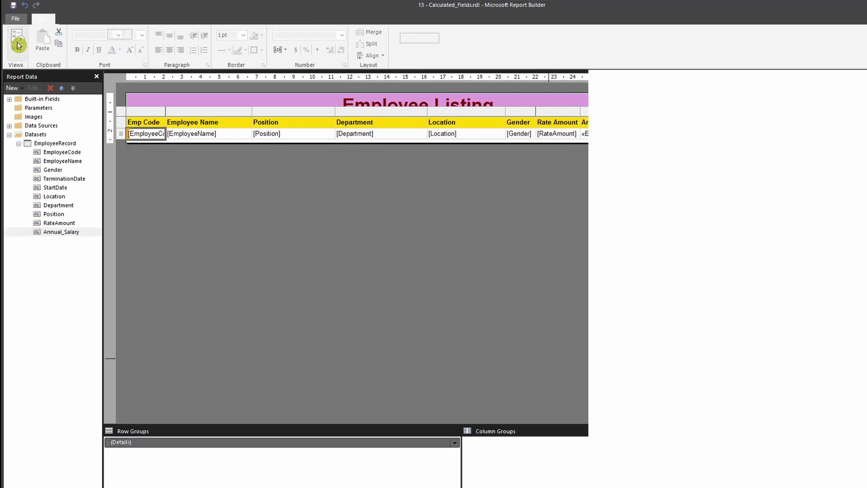